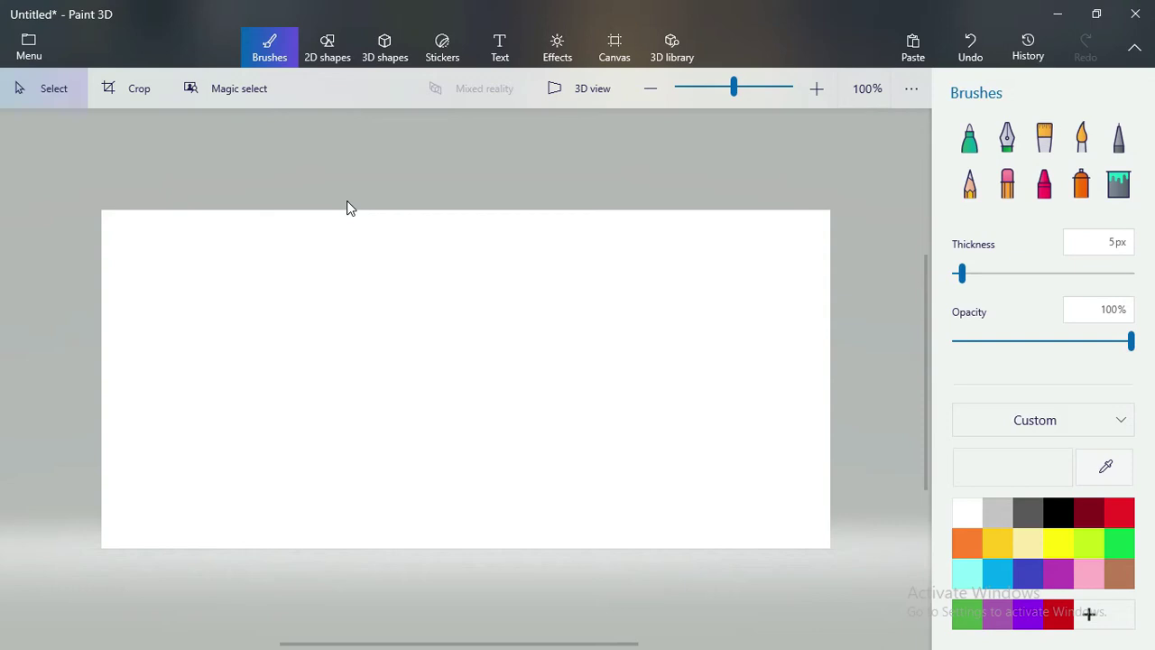
Draw a straight diagonal line rising from the lower left to the upper middle of the canvas
{"action": "left_click", "coordinate": [327, 52]}
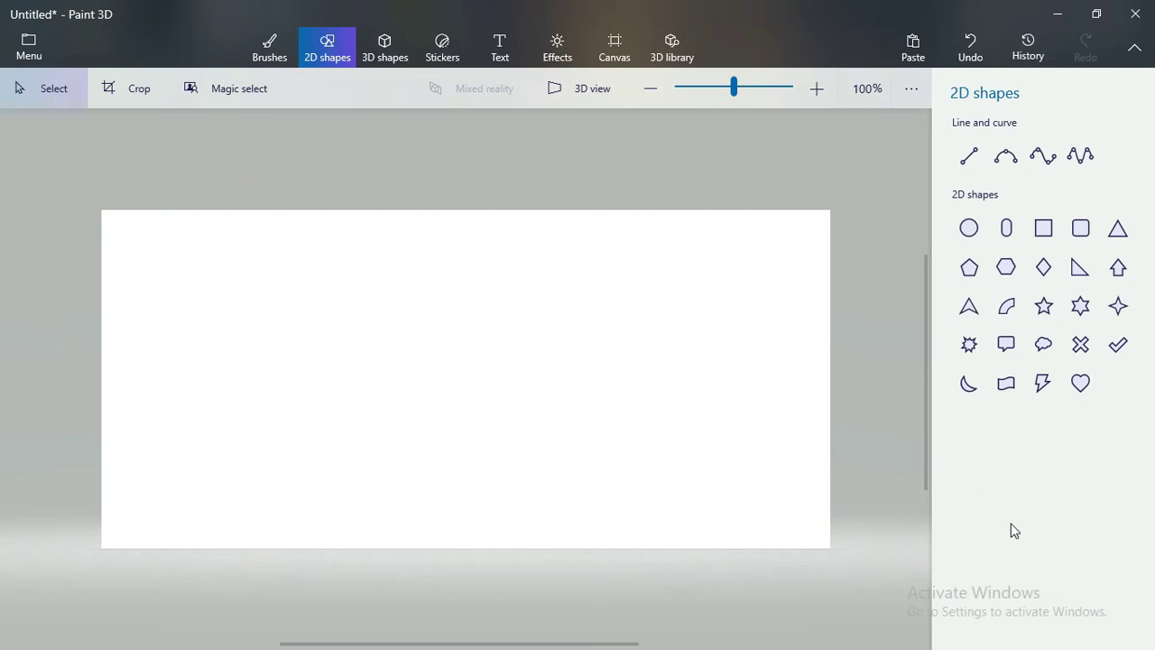
{"action": "left_click", "coordinate": [271, 50]}
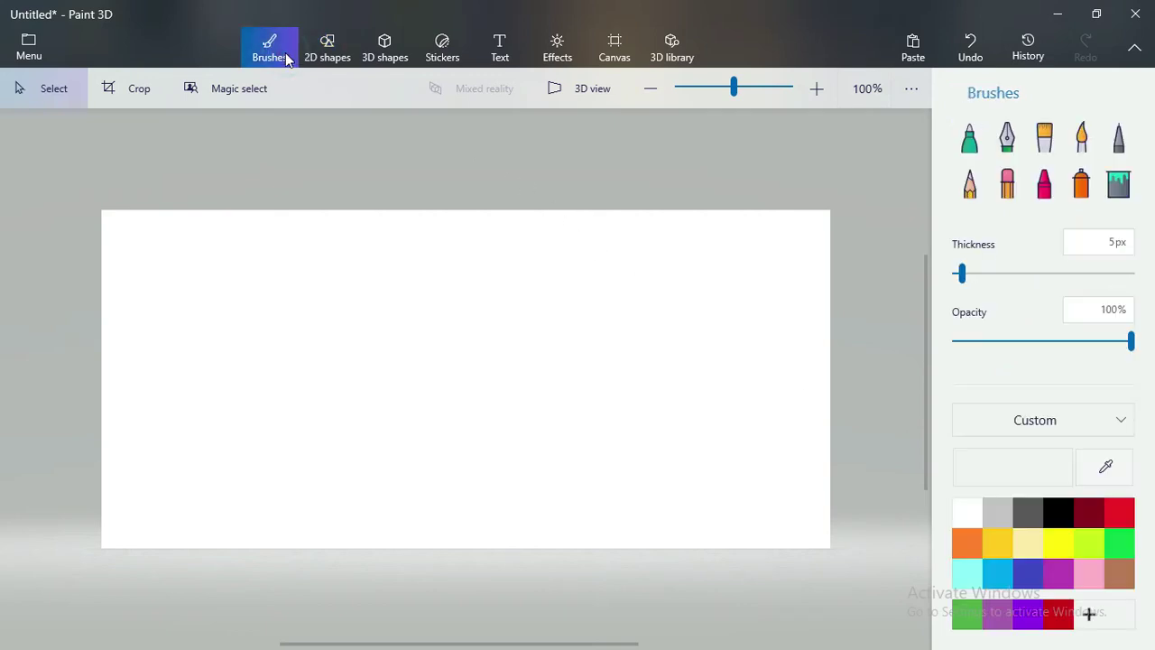
{"action": "left_click", "coordinate": [338, 45]}
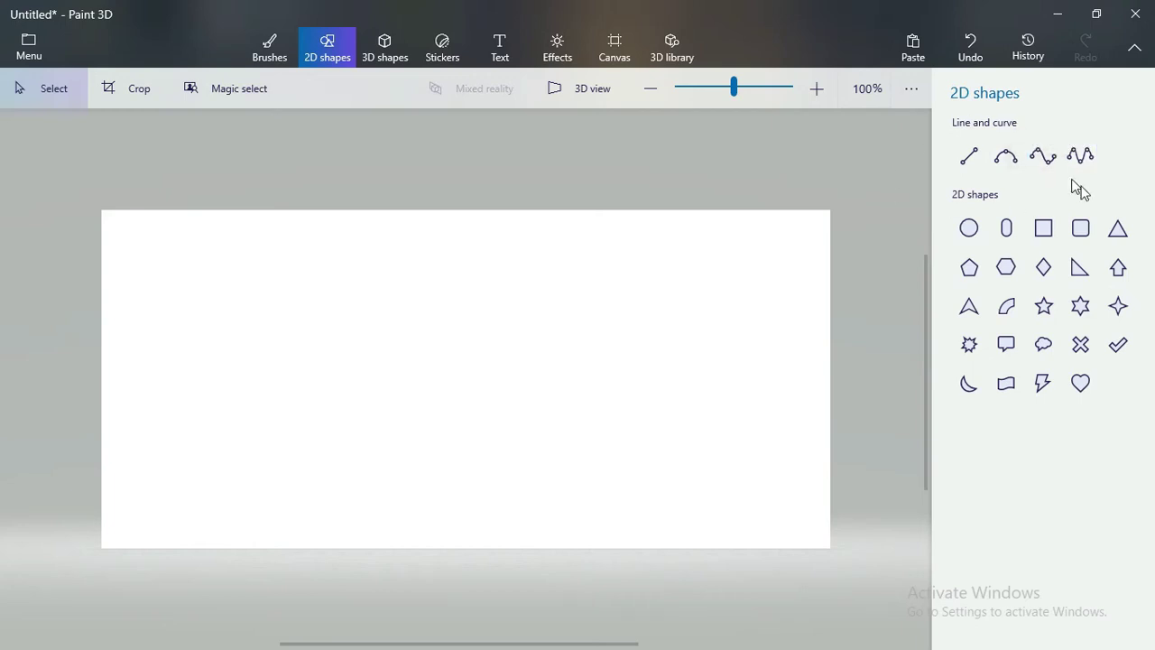
{"action": "left_click", "coordinate": [966, 163]}
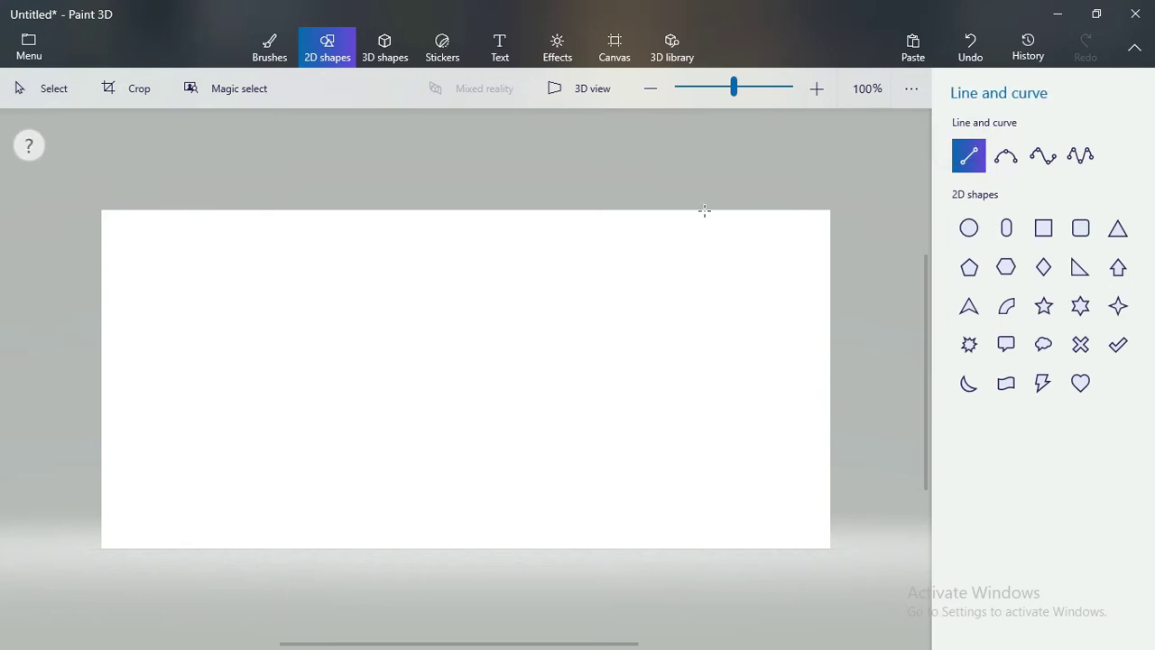
{"action": "mouse_move", "coordinate": [230, 465]}
{"action": "left_mouse_down"}
{"action": "mouse_move", "coordinate": [508, 301]}
{"action": "mouse_move", "coordinate": [570, 248]}
{"action": "left_mouse_up"}
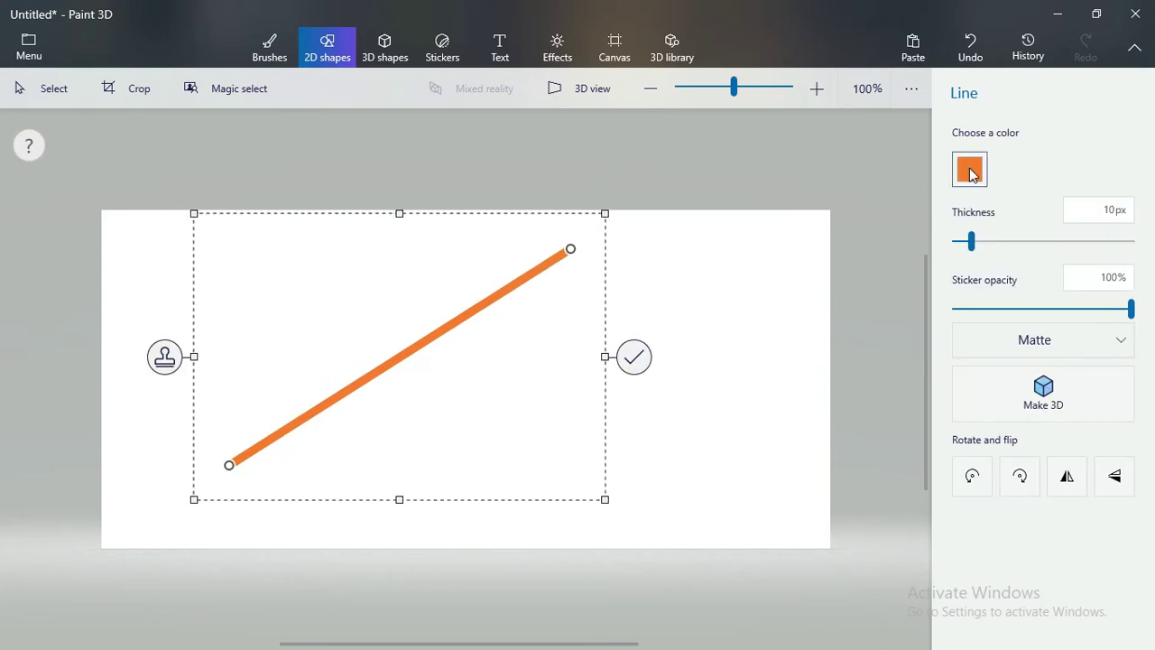
Set the diagonal line's colour to dark red and its thickness to 33 px
{"action": "left_click", "coordinate": [969, 171]}
{"action": "left_click", "coordinate": [980, 327]}
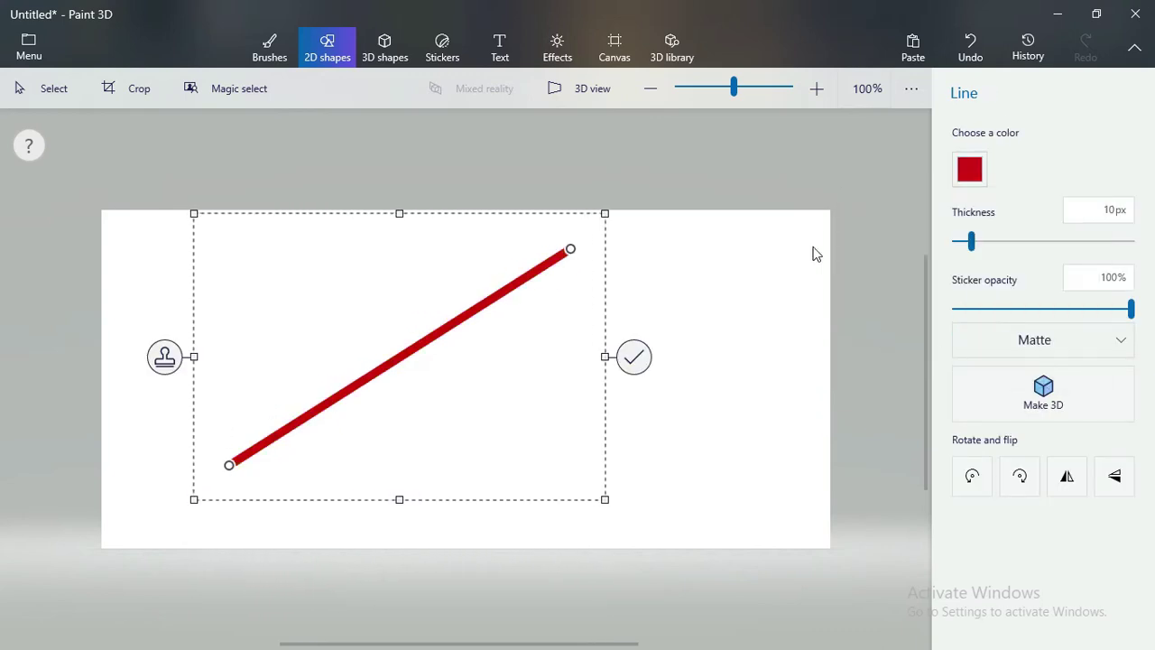
{"action": "left_click_drag", "start_coordinate": [975, 242], "coordinate": [1012, 244]}
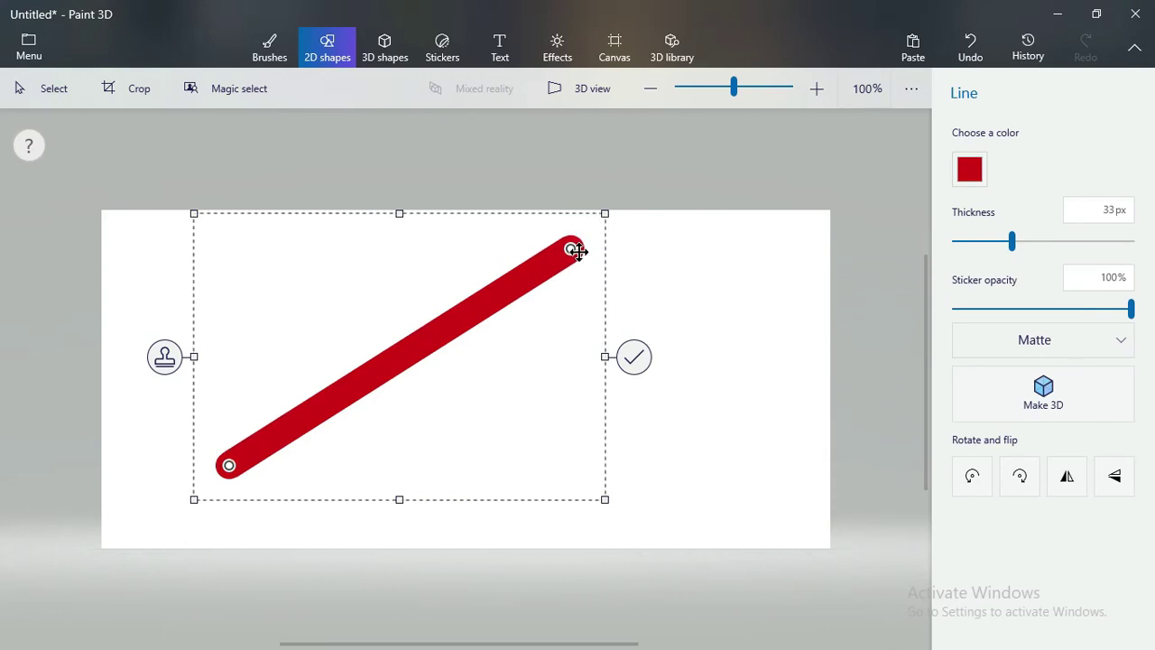
Reposition the upper endpoint of the red line to change its slope, and delete the line
{"action": "left_click_drag", "start_coordinate": [573, 247], "coordinate": [665, 219]}
{"action": "left_click_drag", "start_coordinate": [465, 186], "coordinate": [470, 249]}
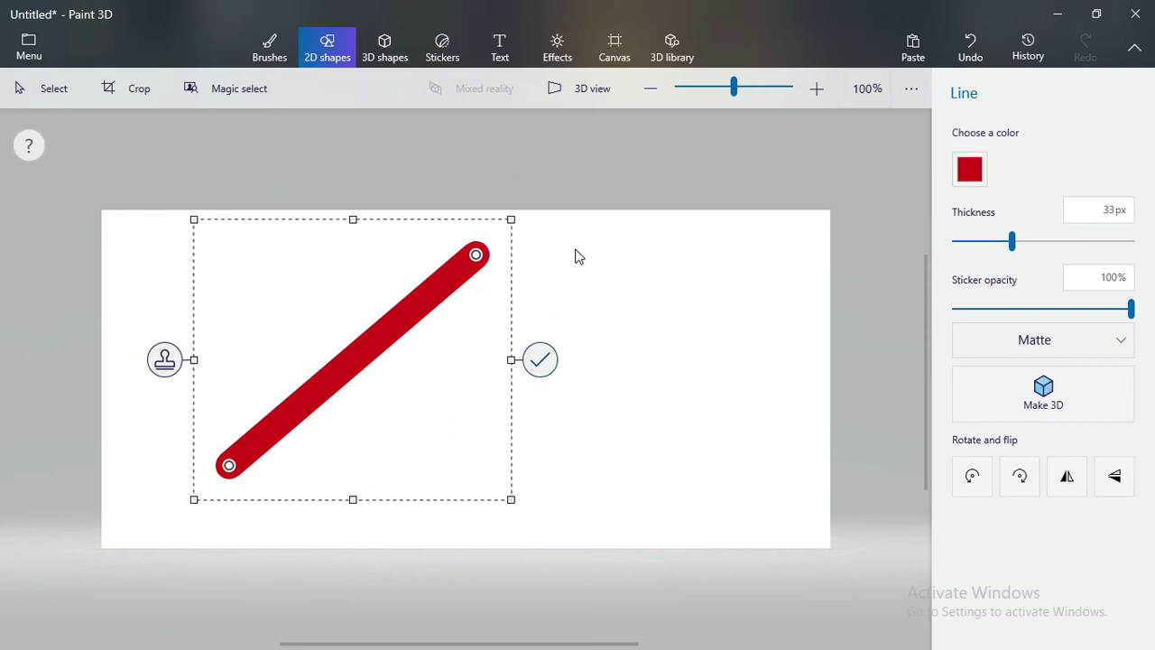
{"action": "key", "text": "Delete"}
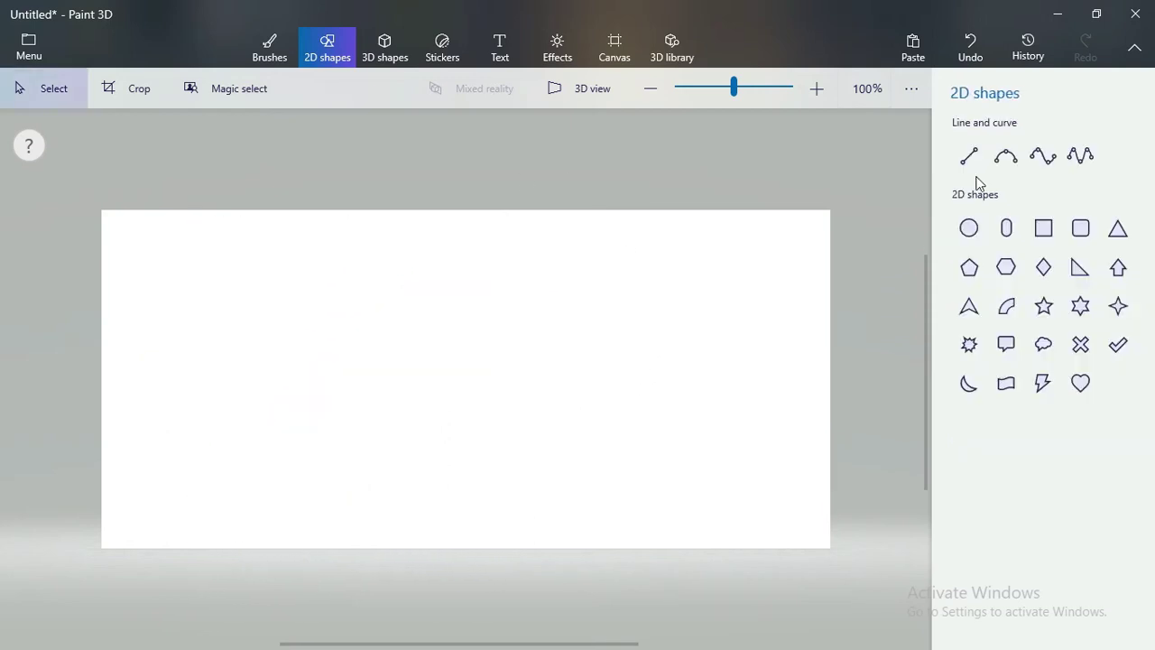
Draw a 3-point curve and reshape it into a wide arch using its middle and lower end points
{"action": "left_click", "coordinate": [1020, 157]}
{"action": "left_click_drag", "start_coordinate": [321, 347], "coordinate": [593, 477]}
{"action": "left_click", "coordinate": [443, 351]}
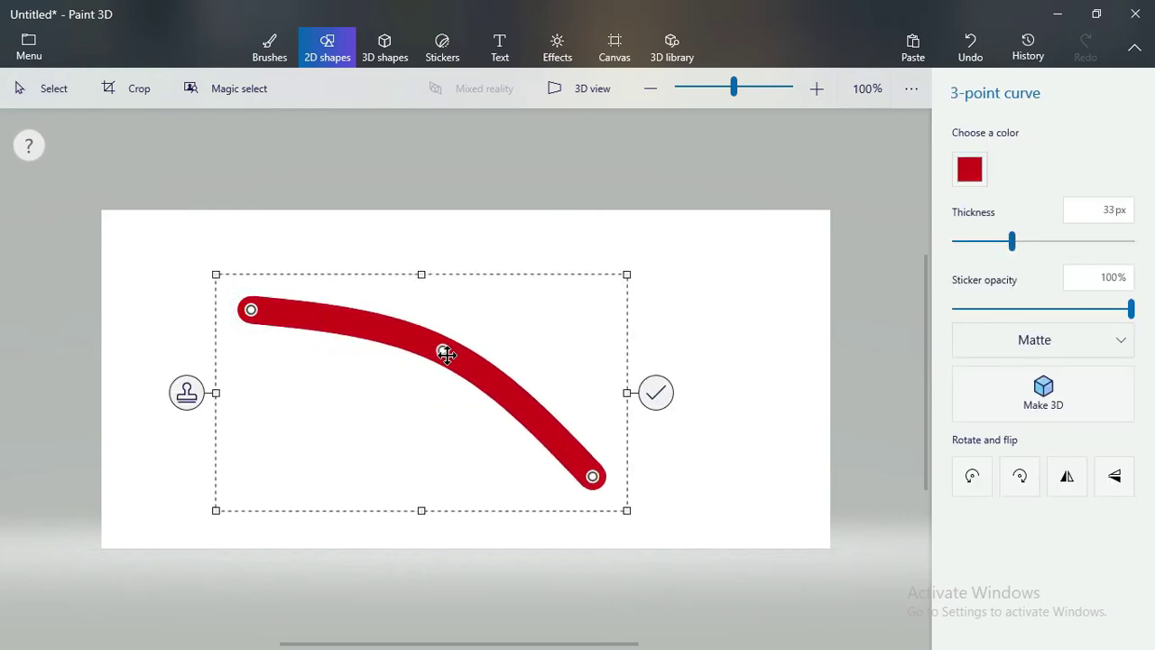
{"action": "left_click_drag", "start_coordinate": [443, 348], "coordinate": [509, 264]}
{"action": "left_click_drag", "start_coordinate": [593, 477], "coordinate": [741, 452]}
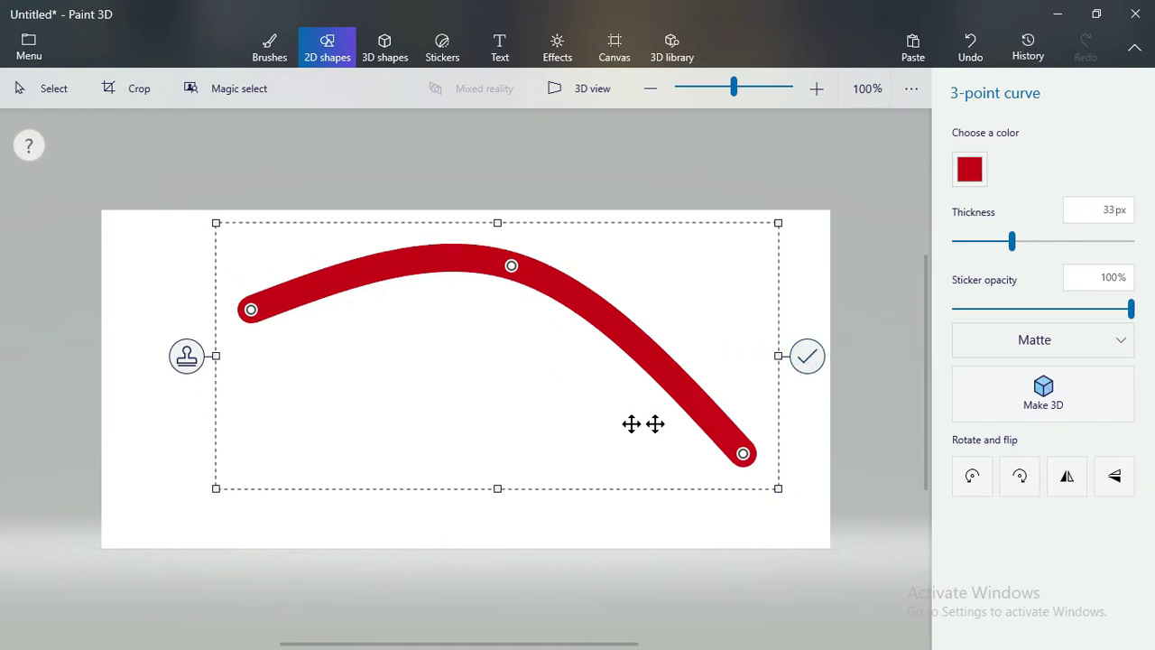
Stamp a copy of the arch, flip it vertically and place it so both curves form a fish outline
{"action": "left_click", "coordinate": [186, 361]}
{"action": "left_click_drag", "start_coordinate": [562, 317], "coordinate": [541, 392]}
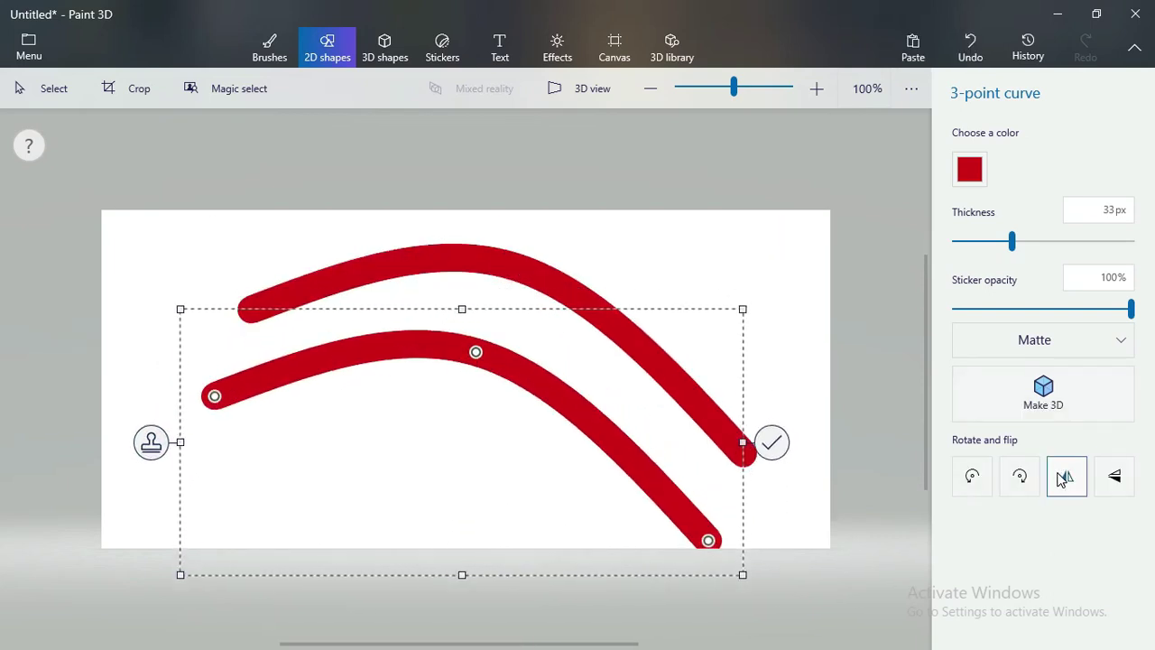
{"action": "left_click", "coordinate": [1113, 477]}
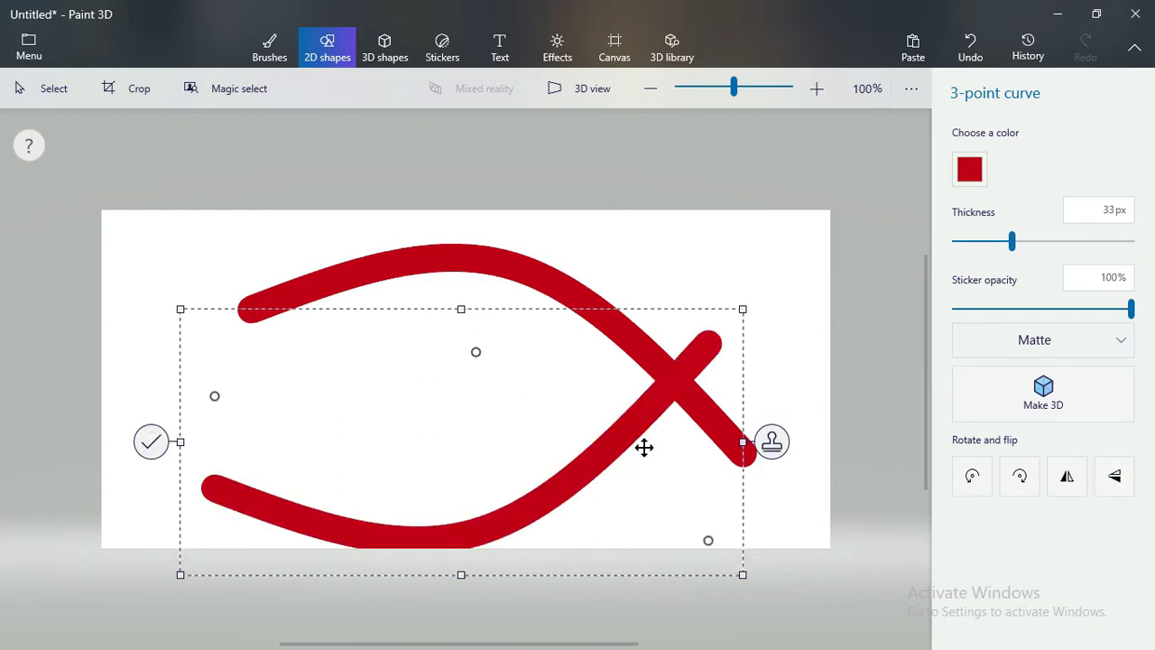
{"action": "left_click_drag", "start_coordinate": [602, 444], "coordinate": [640, 297]}
{"action": "left_click", "coordinate": [686, 472]}
Select the fish outline and its leftover tail piece and delete them from the canvas
{"action": "left_click_drag", "start_coordinate": [227, 240], "coordinate": [870, 481]}
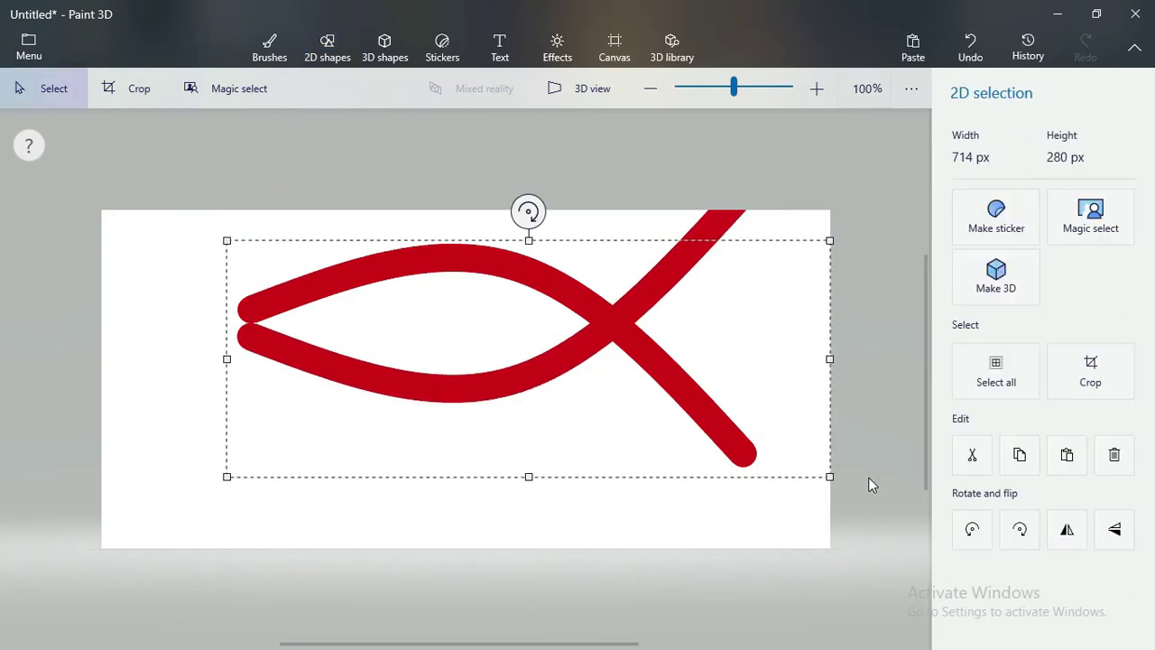
{"action": "key", "text": "Delete"}
{"action": "mouse_move", "coordinate": [693, 398]}
{"action": "left_mouse_down"}
{"action": "mouse_move", "coordinate": [714, 136]}
{"action": "mouse_move", "coordinate": [795, 124]}
{"action": "left_mouse_up"}
{"action": "mouse_move", "coordinate": [637, 181]}
{"action": "left_mouse_down"}
{"action": "mouse_move", "coordinate": [837, 336]}
{"action": "mouse_move", "coordinate": [832, 328]}
{"action": "left_mouse_up"}
{"action": "key", "text": "Delete"}
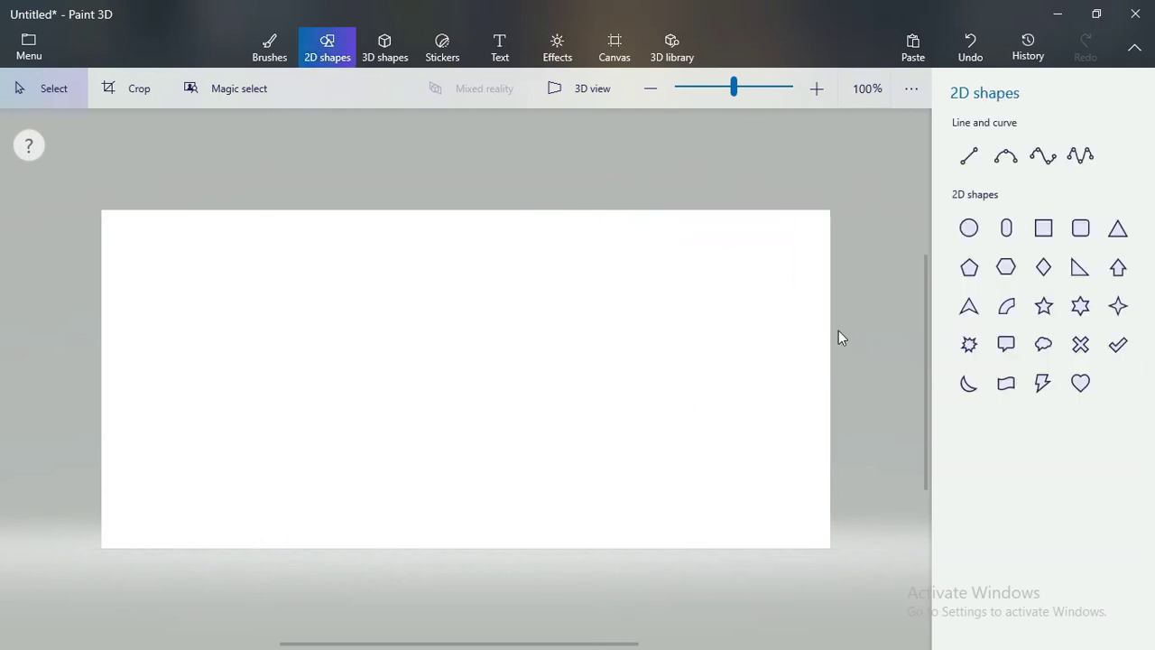
Draw a 4-point curve and shape it into a wave by lowering one inner point and raising the other
{"action": "left_click", "coordinate": [1043, 155]}
{"action": "left_click_drag", "start_coordinate": [269, 300], "coordinate": [696, 456]}
{"action": "mouse_move", "coordinate": [459, 361]}
{"action": "left_mouse_down"}
{"action": "mouse_move", "coordinate": [422, 318]}
{"action": "mouse_move", "coordinate": [433, 311]}
{"action": "mouse_move", "coordinate": [358, 421]}
{"action": "mouse_move", "coordinate": [352, 488]}
{"action": "left_mouse_up"}
{"action": "left_click_drag", "start_coordinate": [542, 441], "coordinate": [511, 330]}
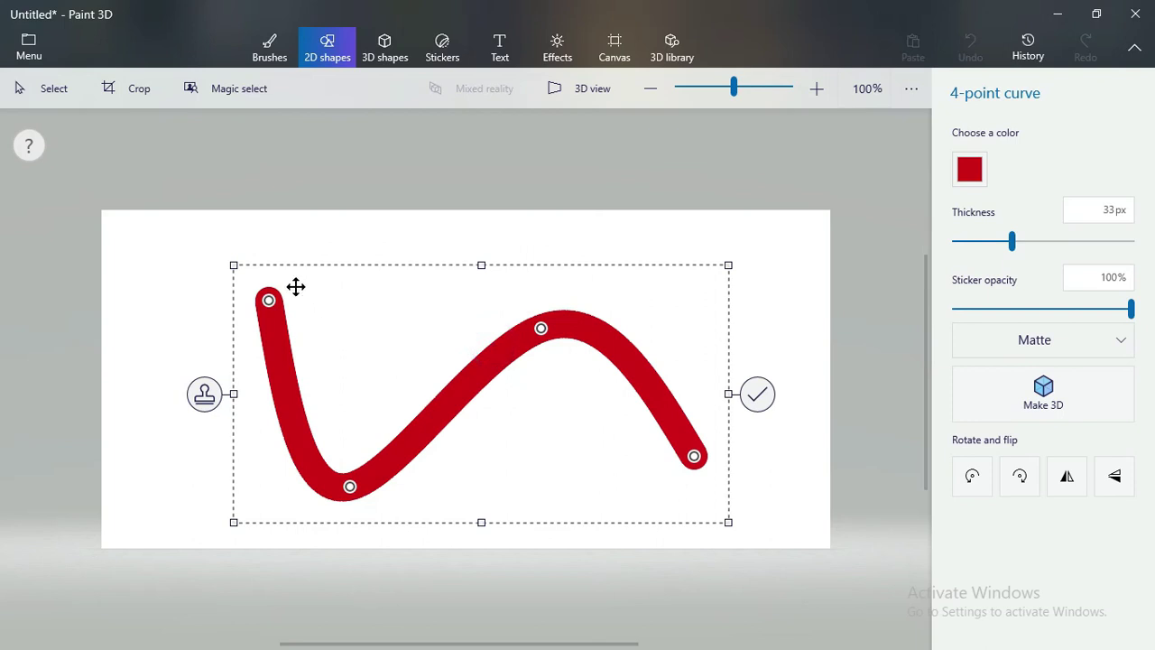
Stretch the wave's ends to the canvas's side edges, place it, and undo the curve
{"action": "left_click_drag", "start_coordinate": [304, 289], "coordinate": [104, 226]}
{"action": "left_click_drag", "start_coordinate": [530, 331], "coordinate": [873, 367]}
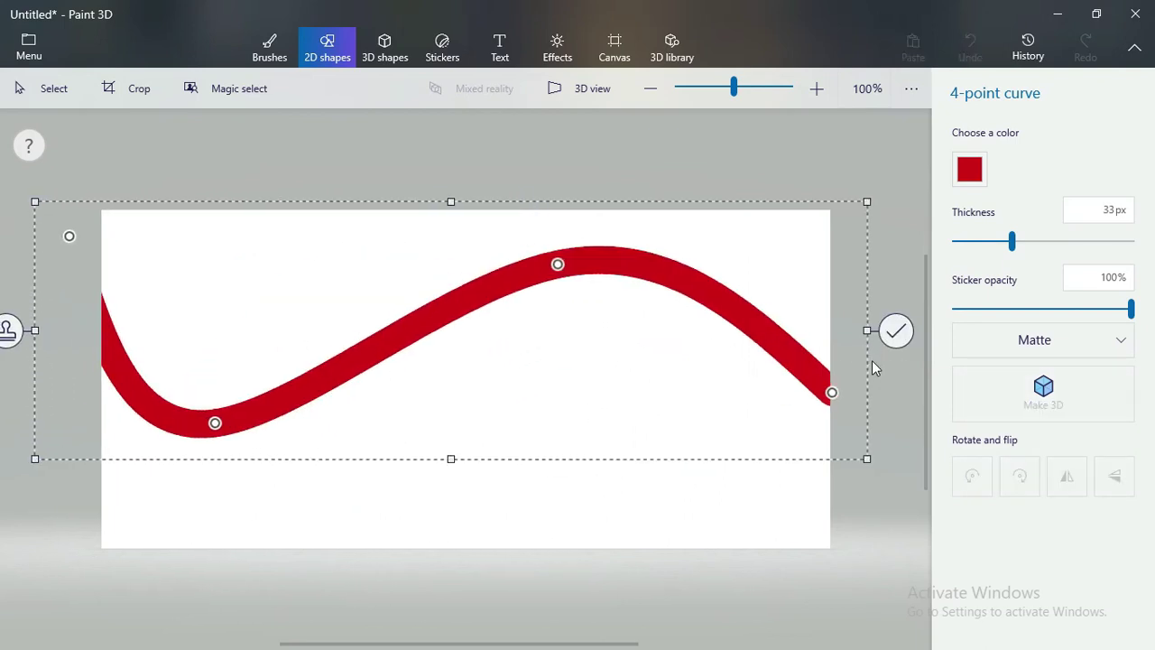
{"action": "left_click", "coordinate": [876, 500]}
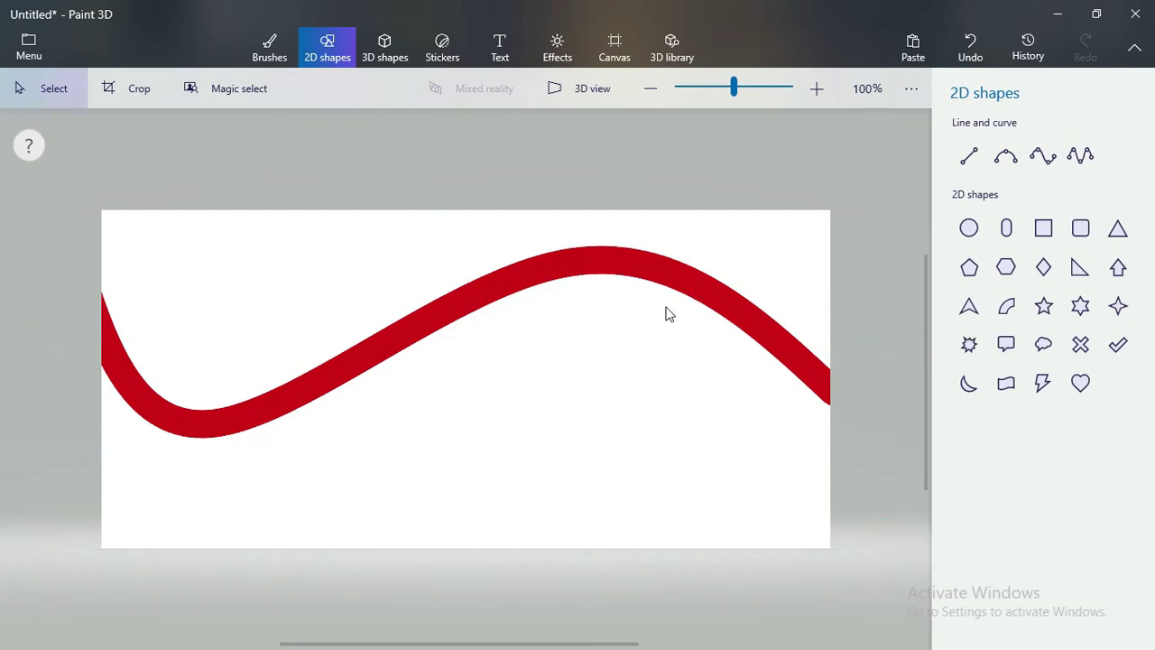
{"action": "key", "text": "ctrl+z"}
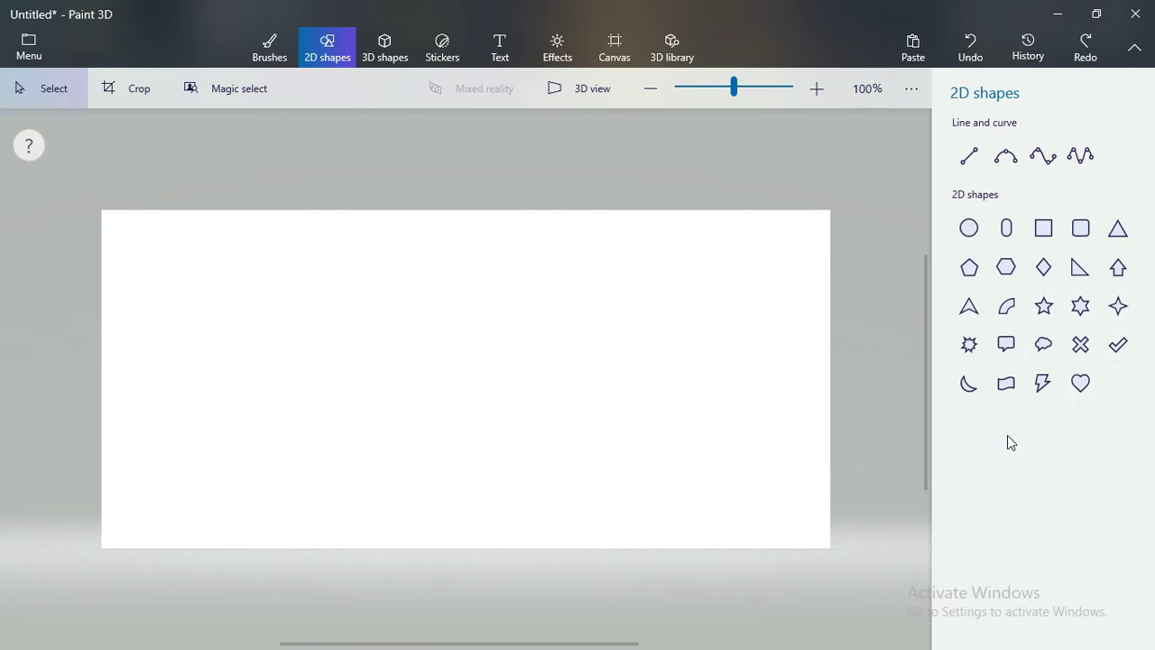
Draw a rectangle in the left half of the canvas with the Square shape and fill it light blue
{"action": "left_click", "coordinate": [1053, 235]}
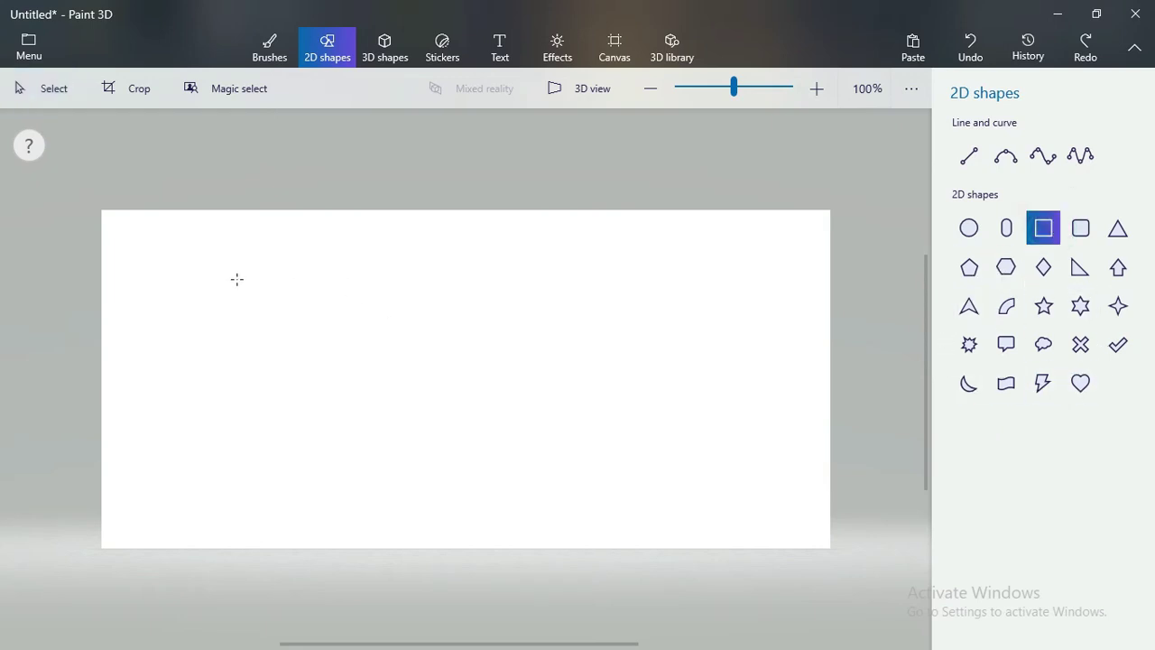
{"action": "left_click_drag", "start_coordinate": [185, 269], "coordinate": [443, 495]}
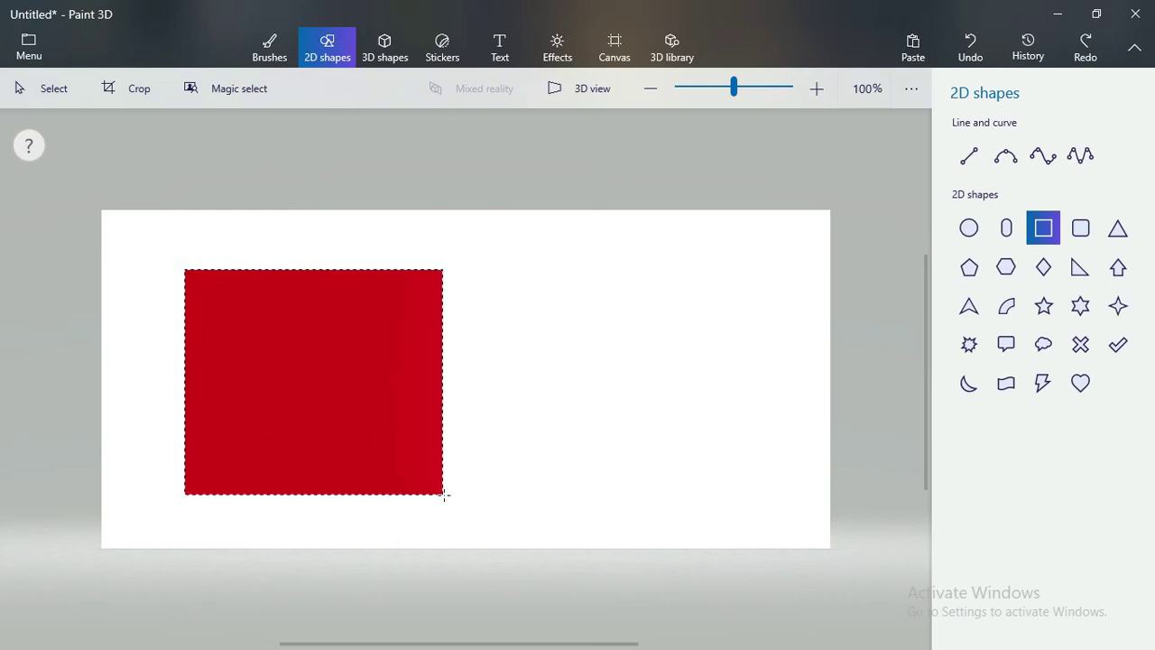
{"action": "left_click", "coordinate": [983, 167]}
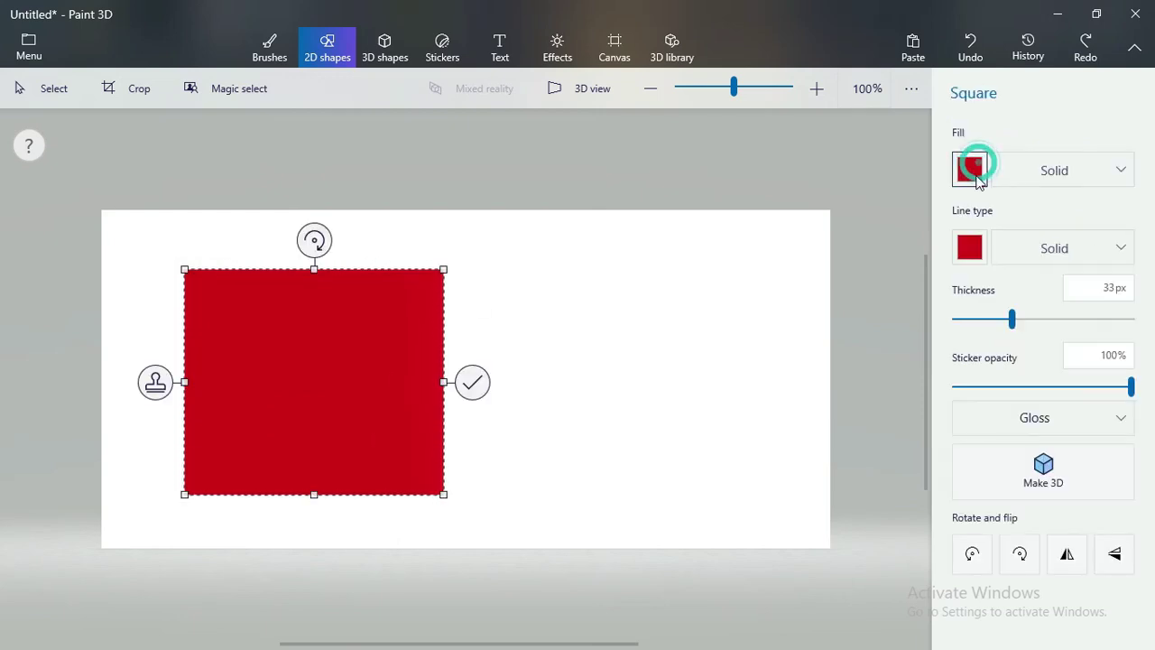
{"action": "left_click", "coordinate": [917, 288]}
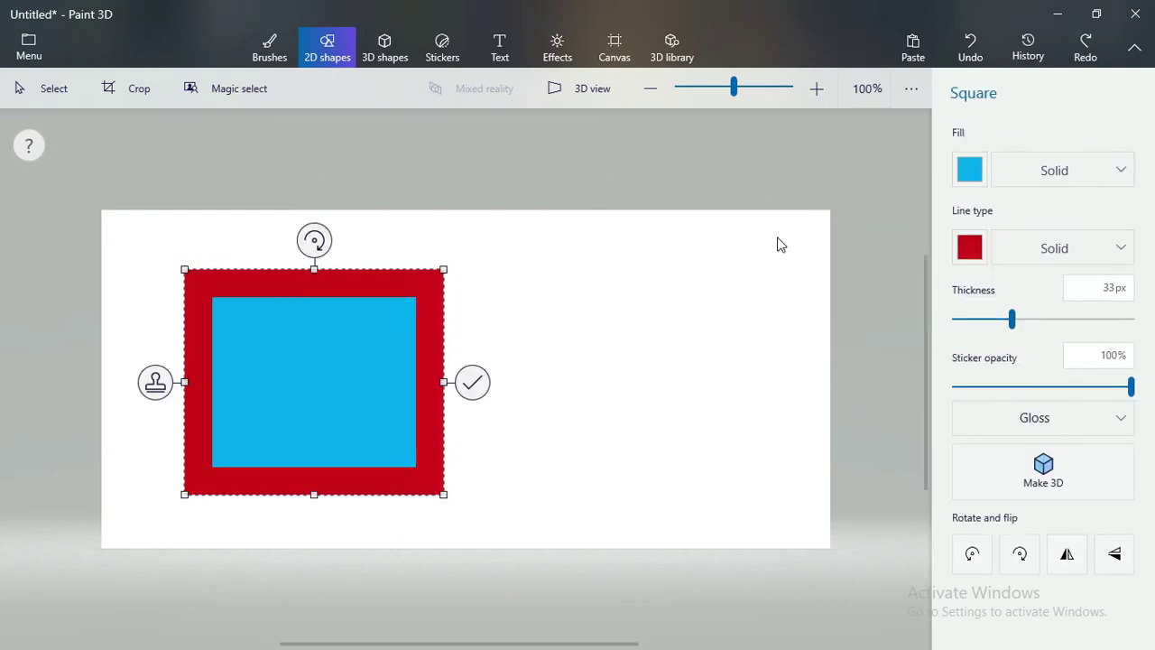
Give the rectangle a solid green outline 12 px thick and place it on the canvas
{"action": "left_click", "coordinate": [972, 247]}
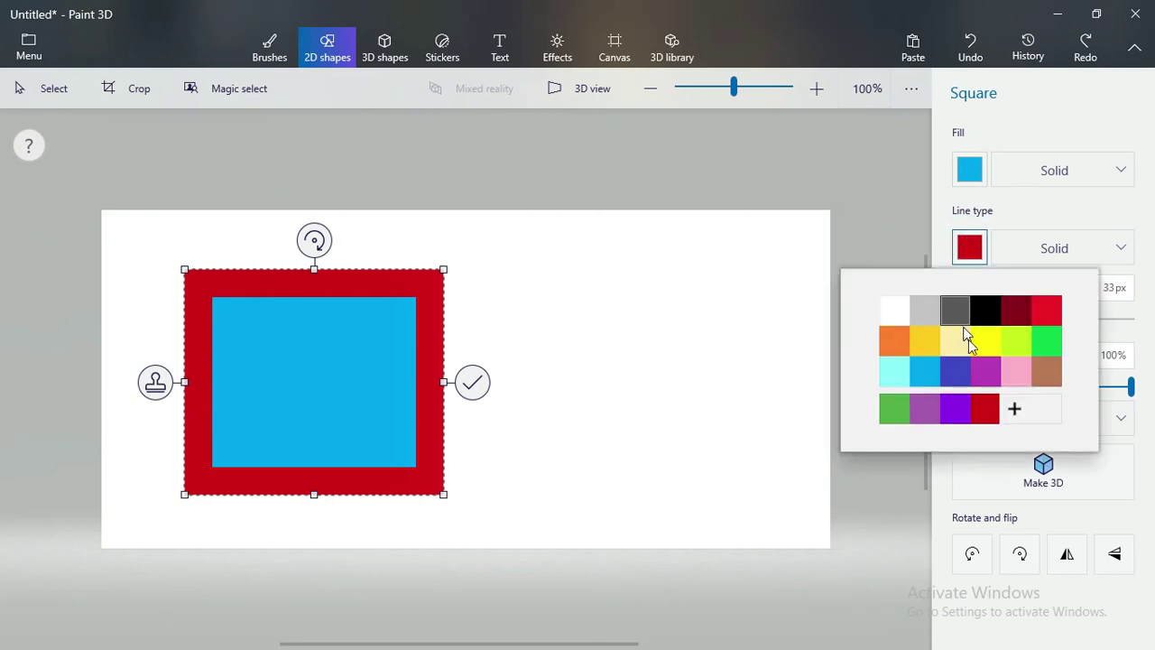
{"action": "left_click", "coordinate": [984, 372]}
{"action": "left_click", "coordinate": [975, 249]}
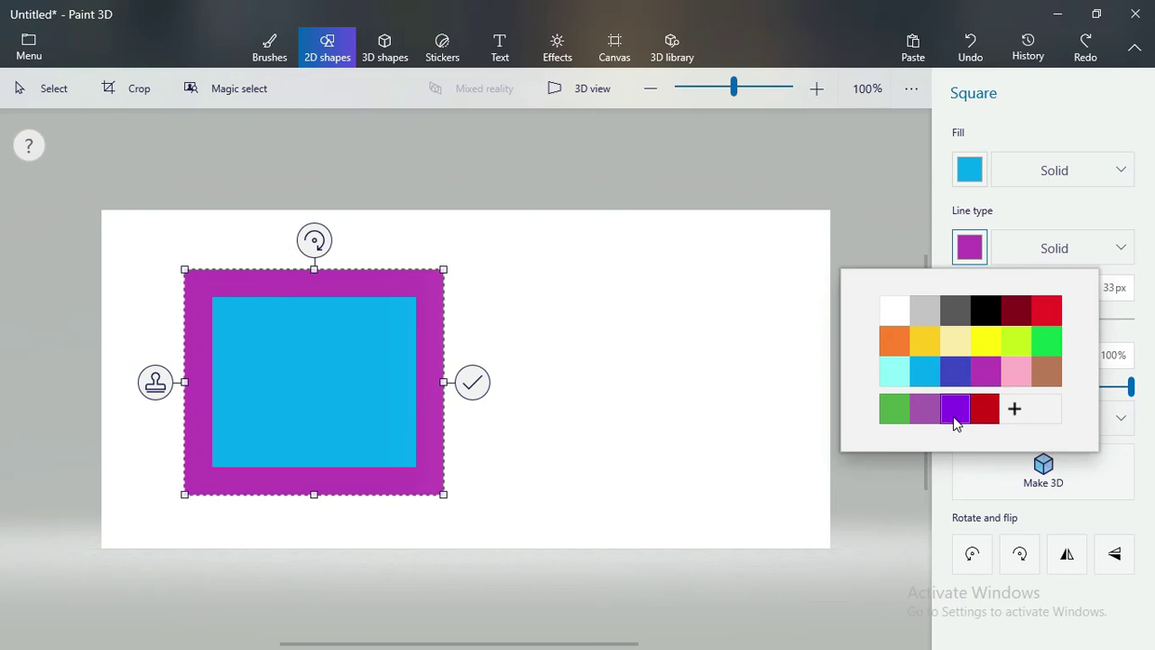
{"action": "left_click", "coordinate": [896, 411]}
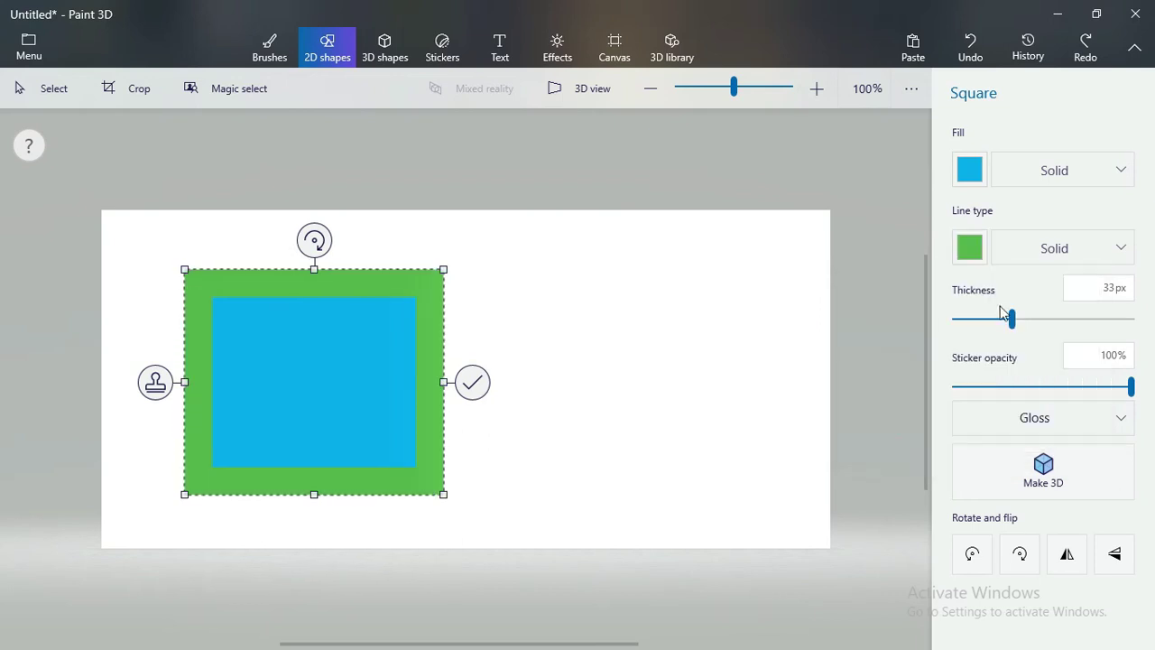
{"action": "left_click_drag", "start_coordinate": [1012, 319], "coordinate": [966, 329]}
{"action": "left_click", "coordinate": [900, 332]}
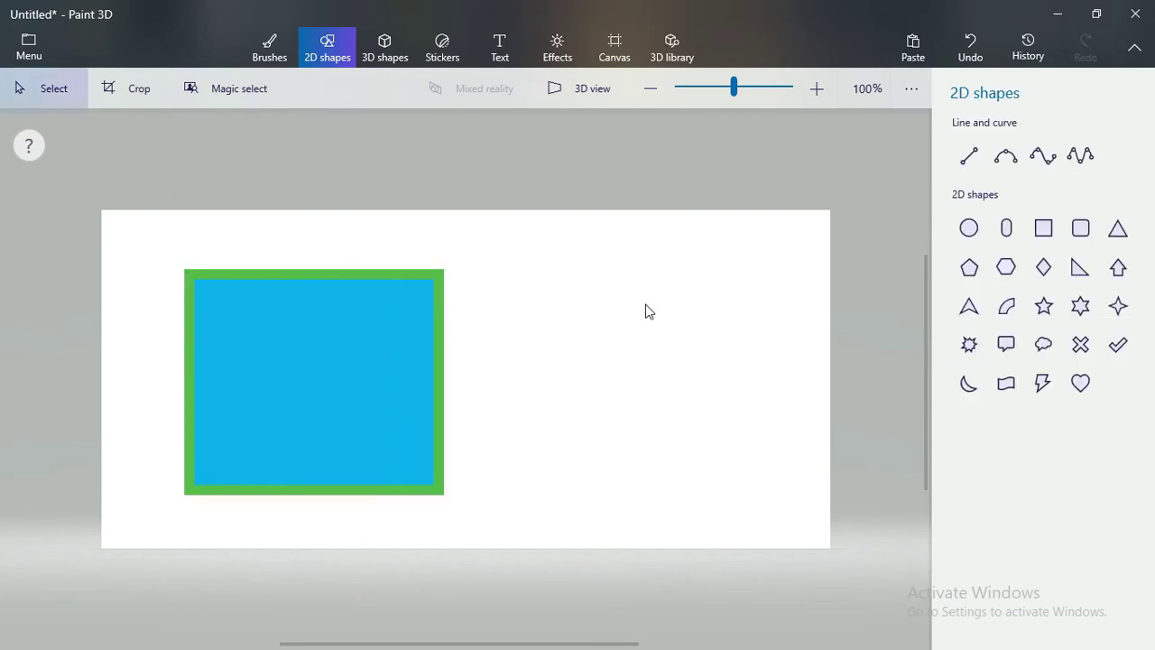
Draw a 5-point star beside the rectangle, replace it with a larger one, and shift that star closer to the rectangle
{"action": "left_click", "coordinate": [1010, 231]}
{"action": "left_click", "coordinate": [1051, 235]}
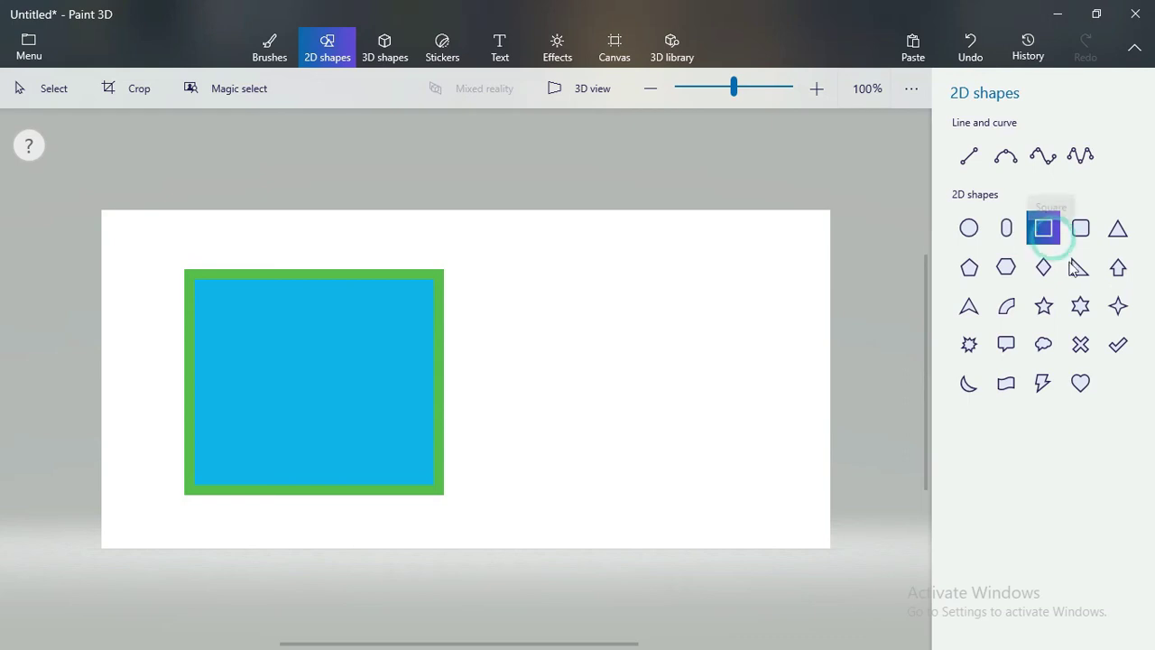
{"action": "left_click", "coordinate": [1038, 311]}
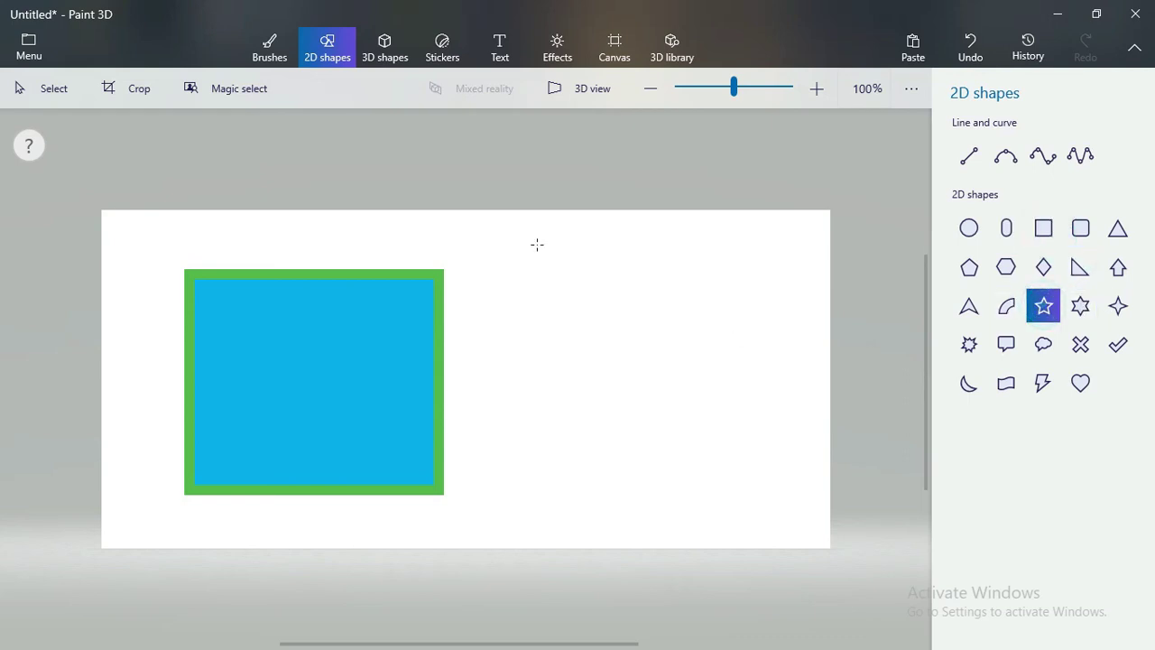
{"action": "left_click_drag", "start_coordinate": [532, 266], "coordinate": [790, 524]}
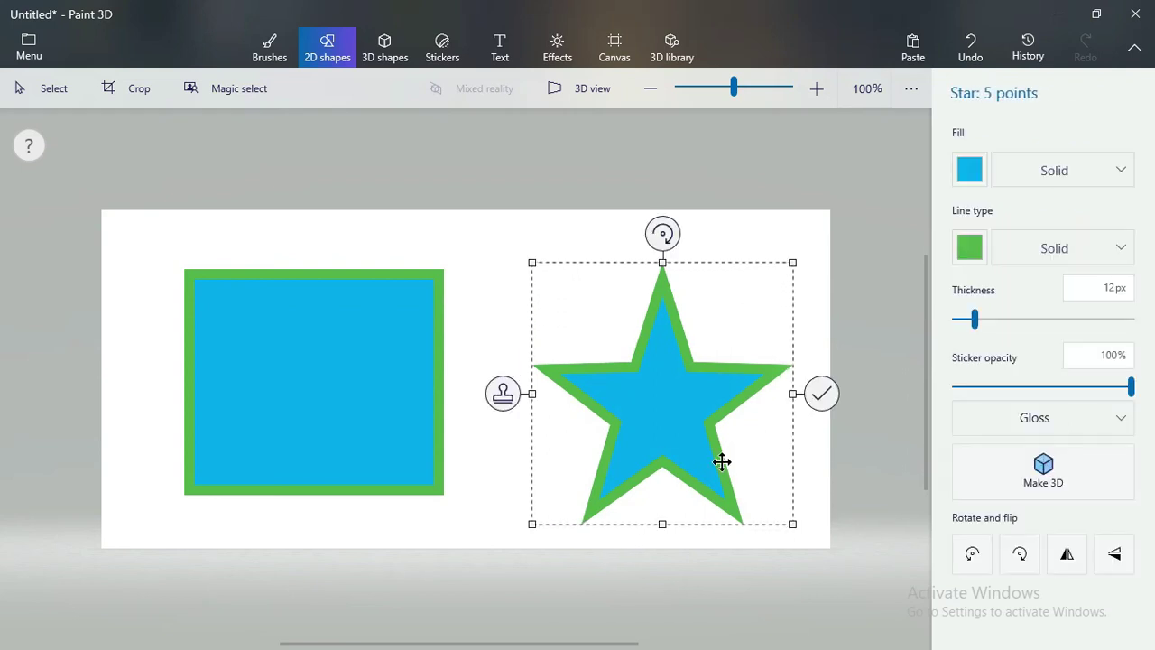
{"action": "key", "text": "Delete"}
{"action": "left_click_drag", "start_coordinate": [518, 235], "coordinate": [803, 533]}
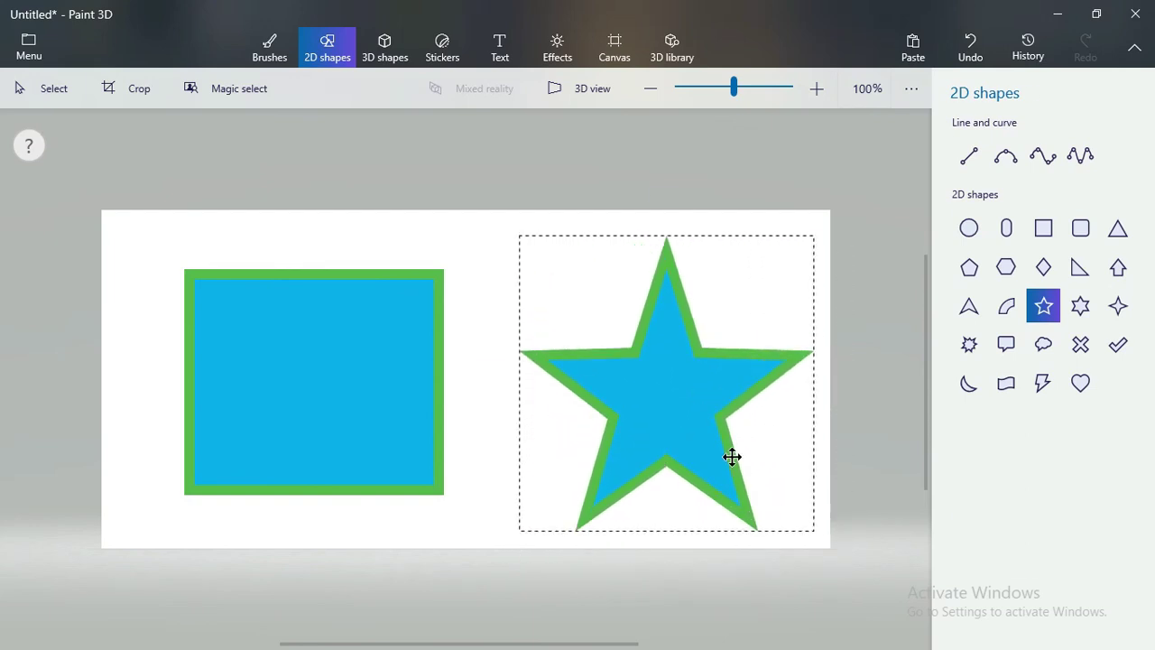
{"action": "left_click_drag", "start_coordinate": [729, 455], "coordinate": [686, 443]}
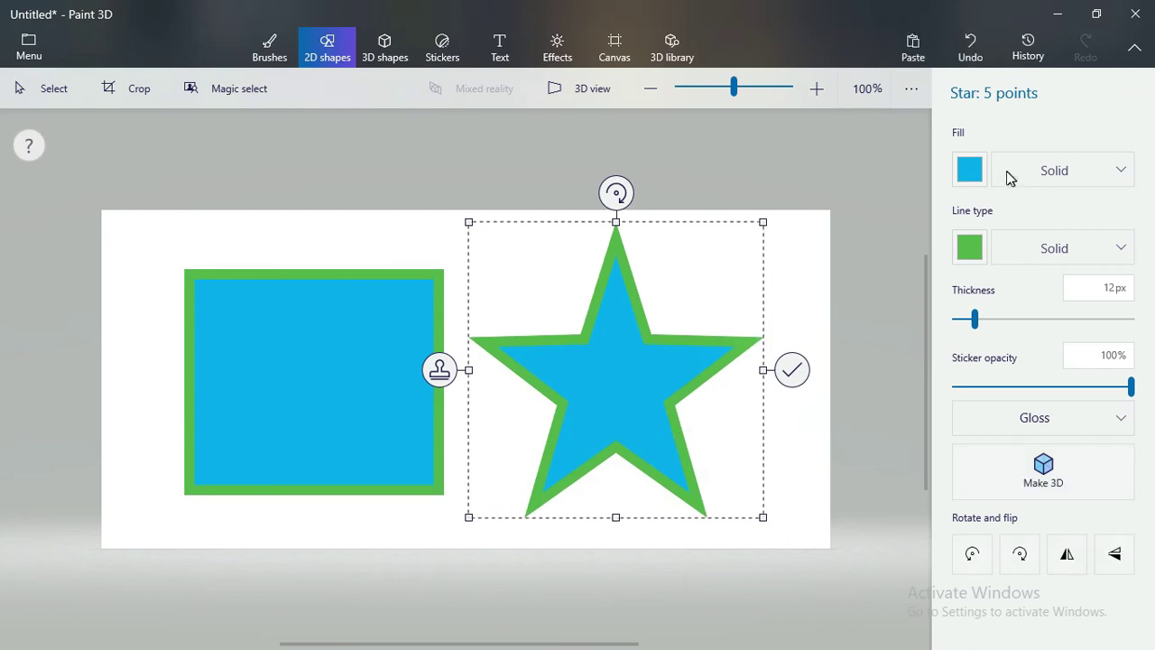
Set the star's fill to dark red and its outline to yellow, and place it on the canvas
{"action": "left_click", "coordinate": [970, 170]}
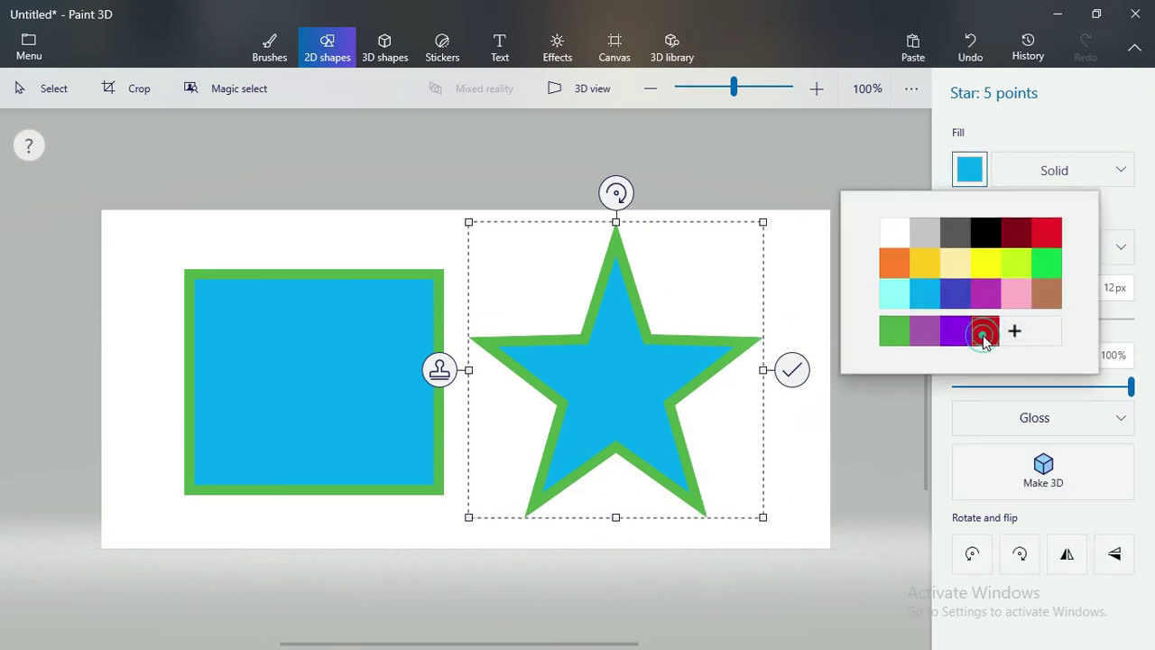
{"action": "left_click", "coordinate": [973, 334]}
{"action": "left_click", "coordinate": [971, 248]}
{"action": "left_click", "coordinate": [976, 350]}
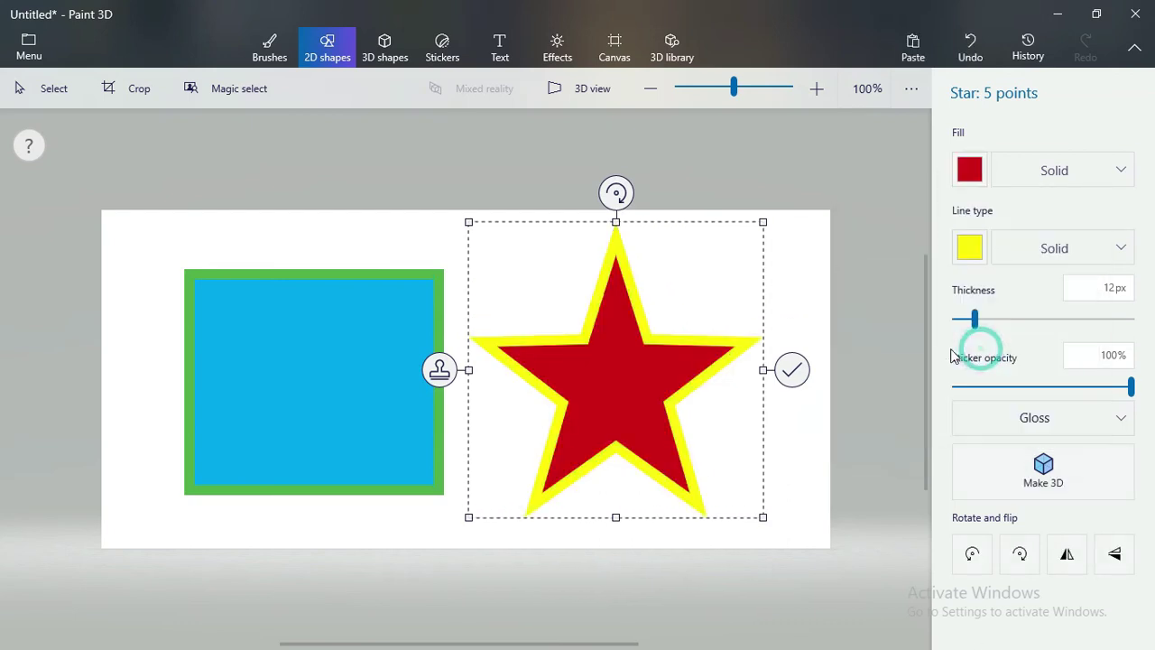
{"action": "left_click", "coordinate": [778, 182]}
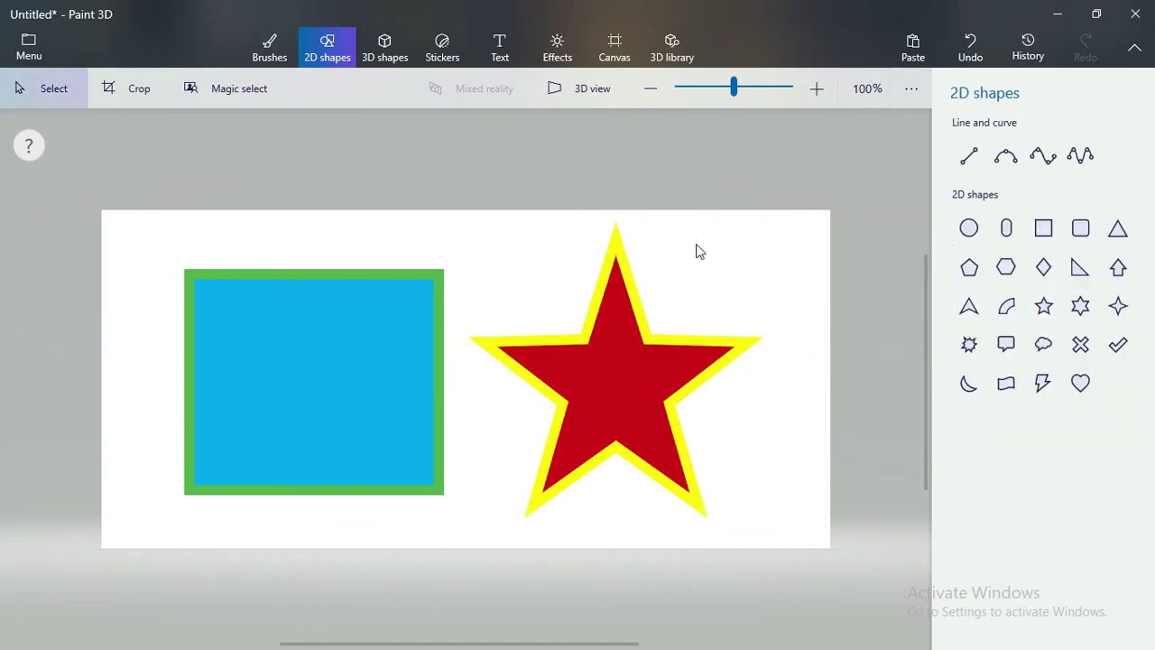
Select the whole canvas and delete the rectangle and the star
{"action": "left_click_drag", "start_coordinate": [885, 182], "coordinate": [50, 564]}
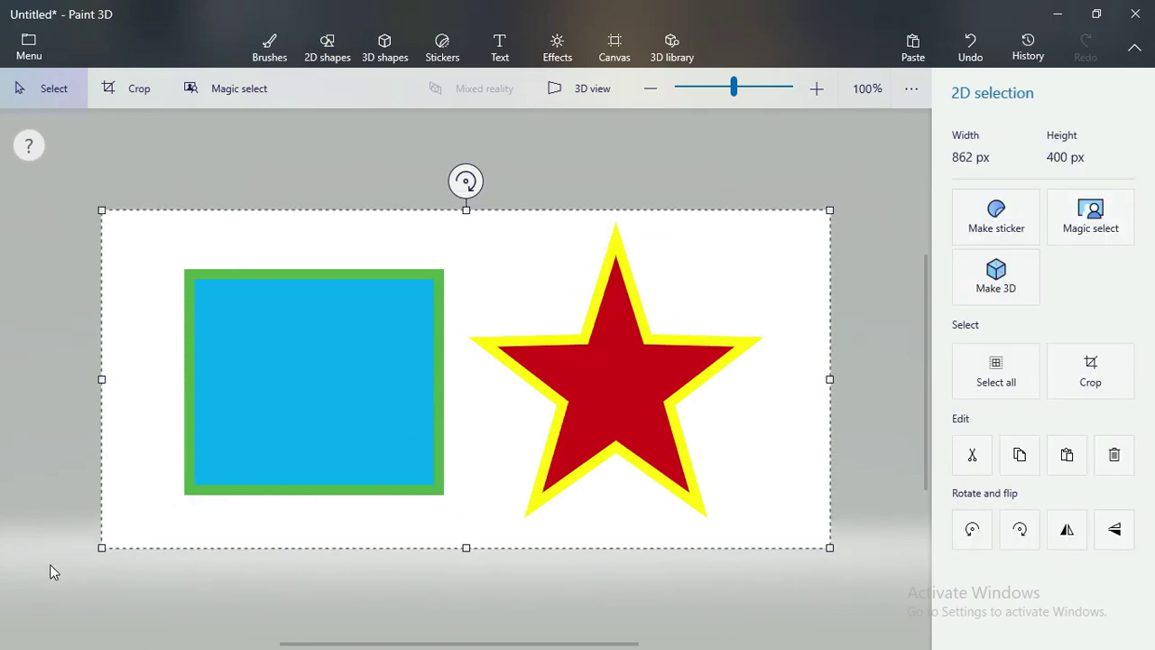
{"action": "key", "text": "Delete"}
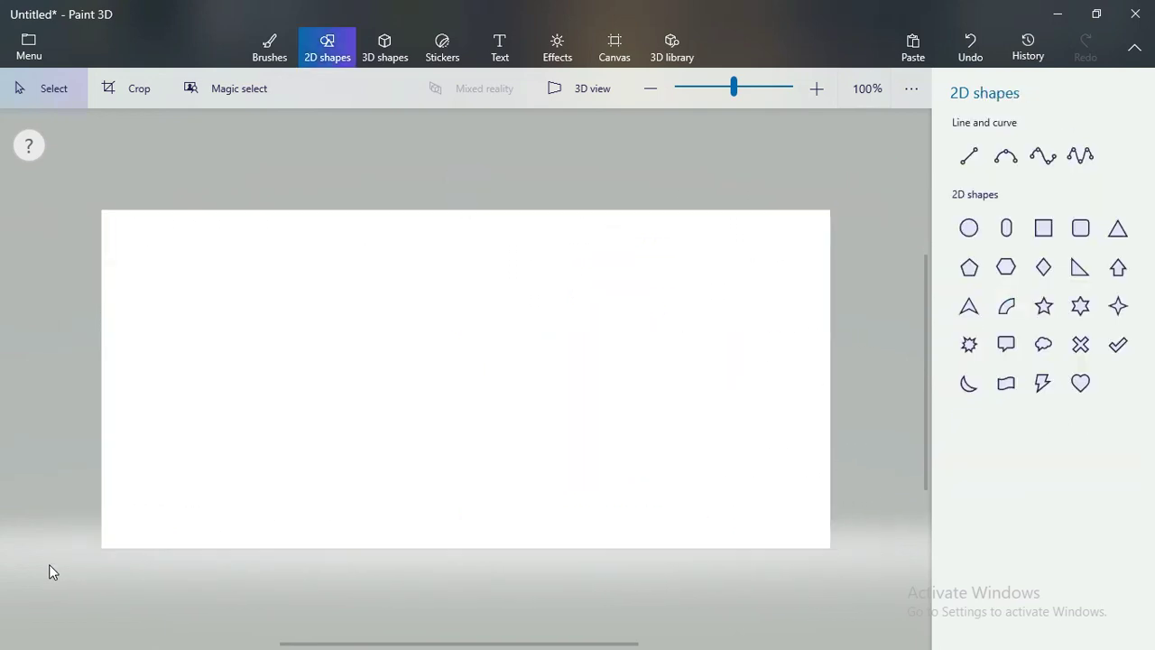